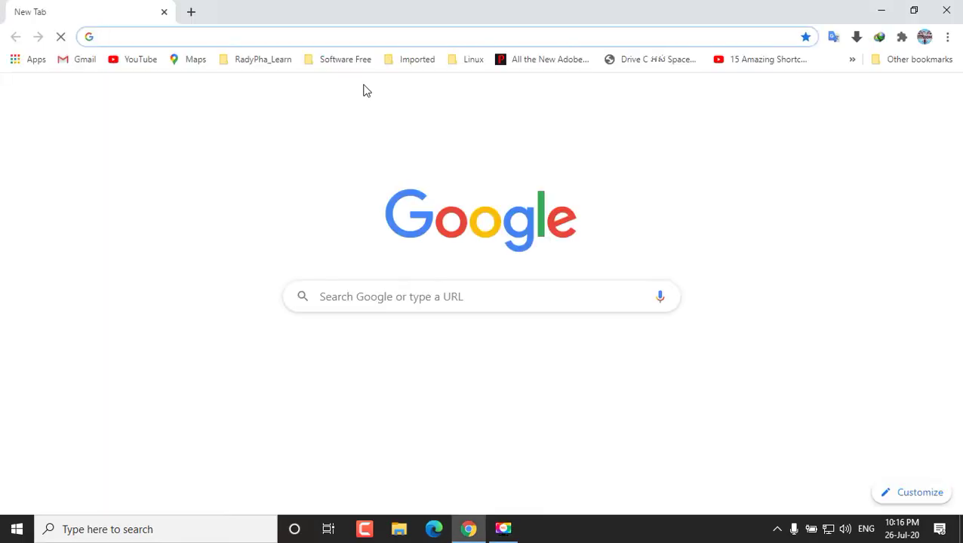
Go to the microsoft.com website.
{"action": "left_click", "coordinate": [261, 37]}
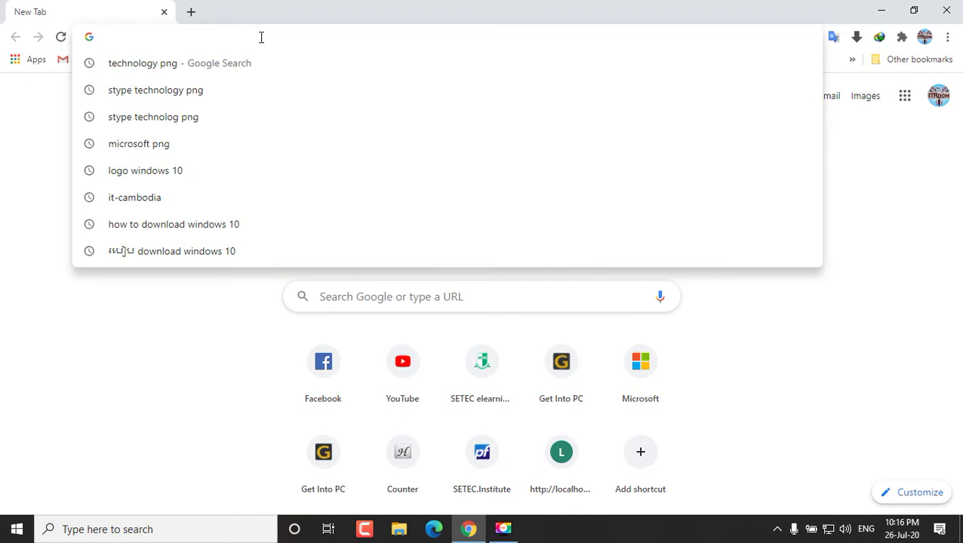
{"action": "type", "text": "mi"}
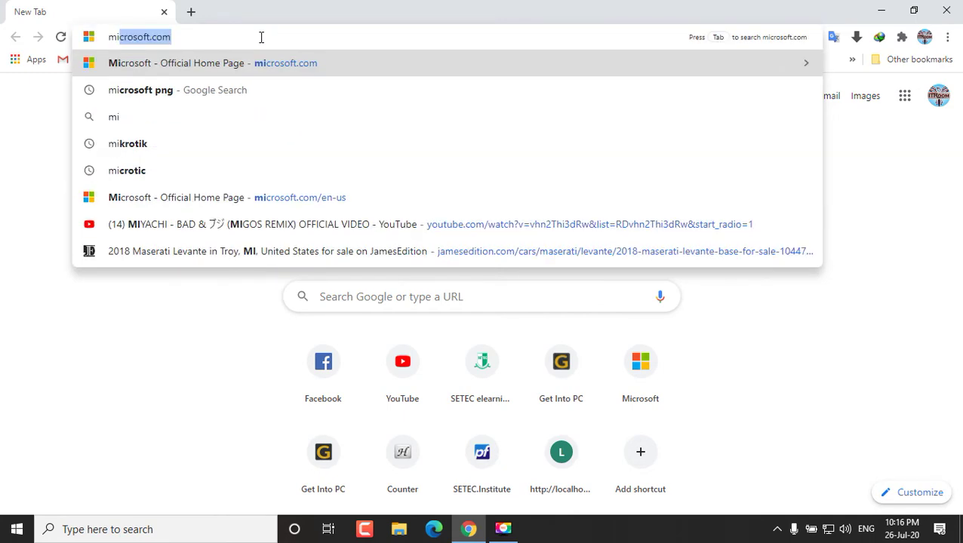
{"action": "type", "text": "crosof"}
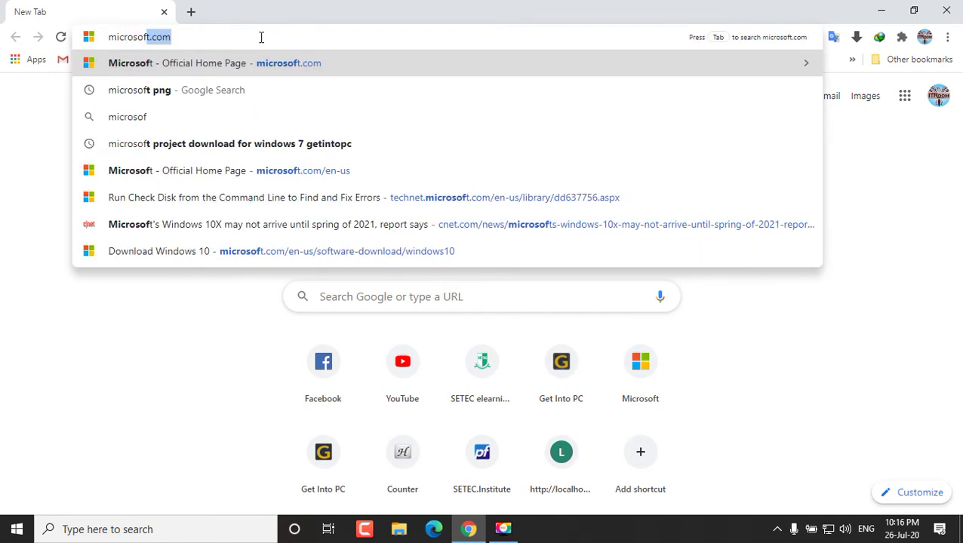
{"action": "type", "text": "t.com"}
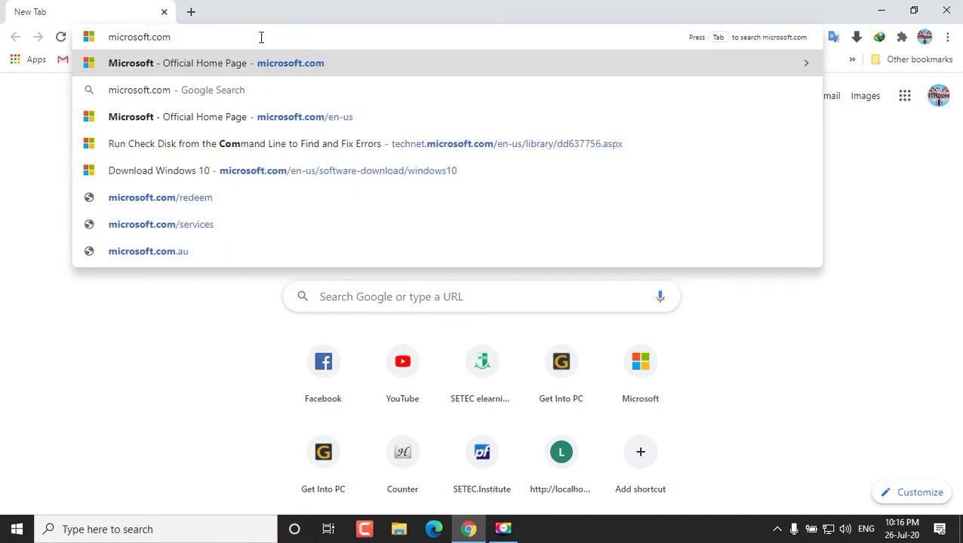
{"action": "key", "text": "Return"}
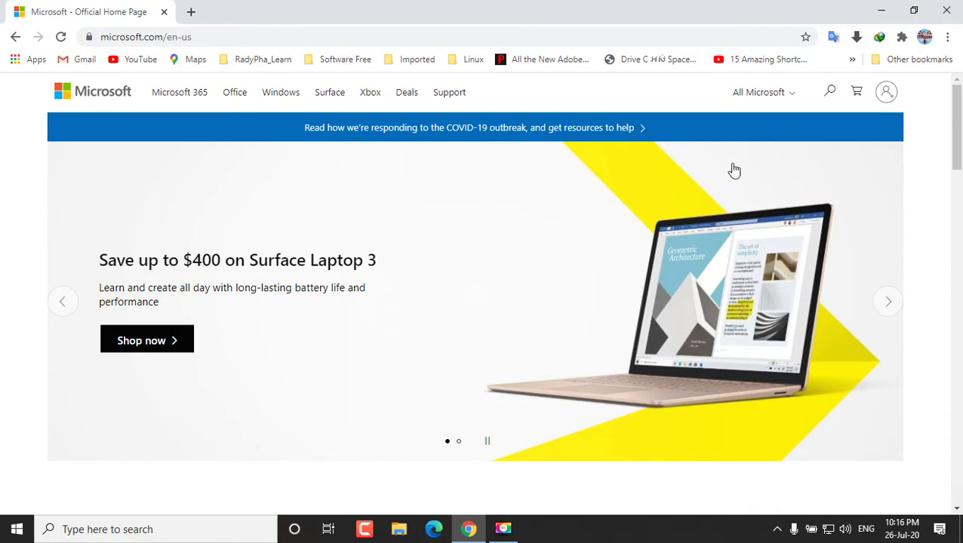
Search the Microsoft site for "windows 8.1 iso".
{"action": "left_click", "coordinate": [830, 93]}
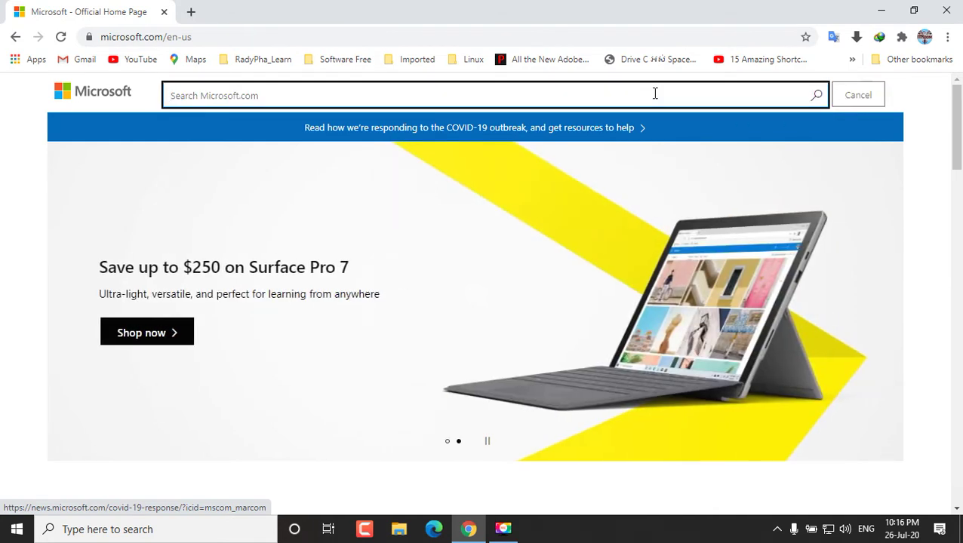
{"action": "type", "text": "windows"}
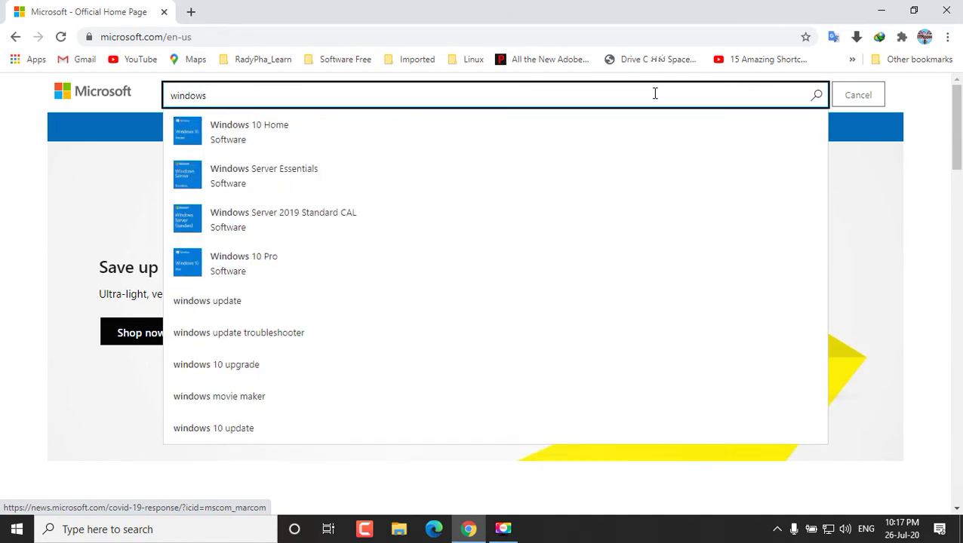
{"action": "type", "text": " 8.1"}
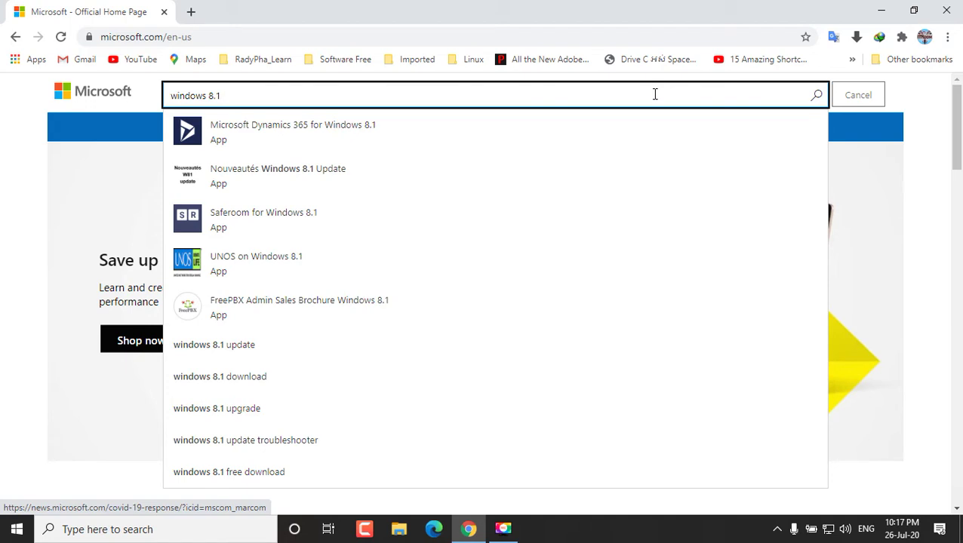
{"action": "type", "text": " iso"}
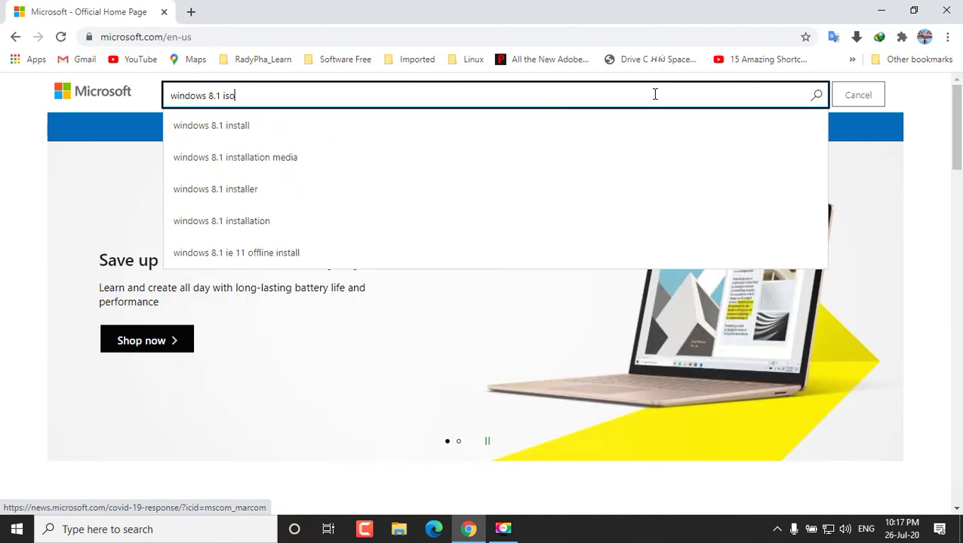
{"action": "key", "text": "Return"}
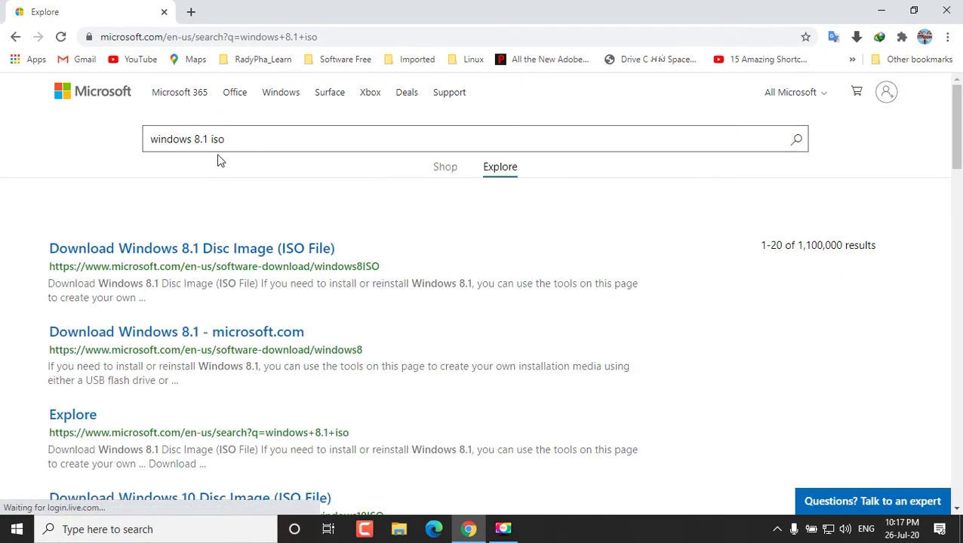
Open the search result "Download Windows 8.1 Disc Image (ISO File)".
{"action": "left_click_drag", "start_coordinate": [226, 139], "coordinate": [107, 137]}
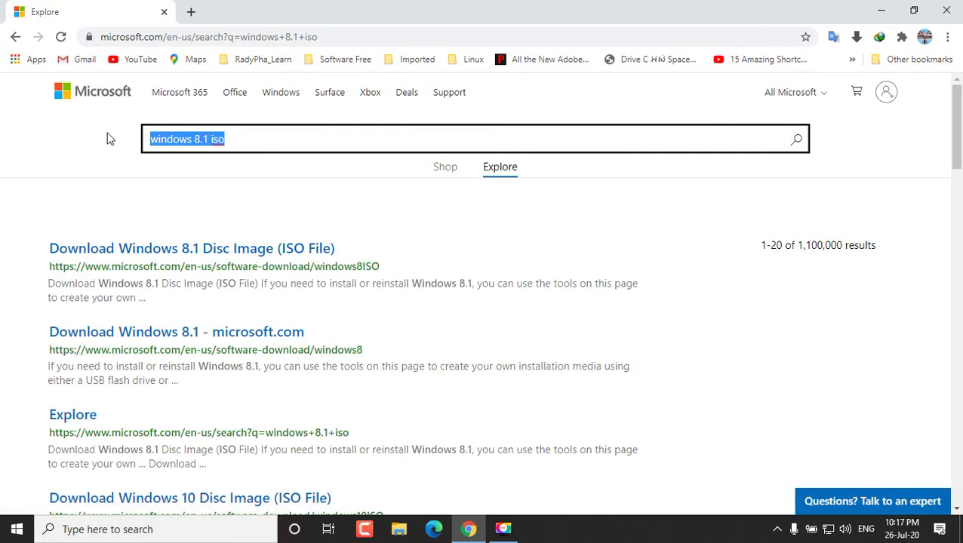
{"action": "left_click", "coordinate": [443, 138]}
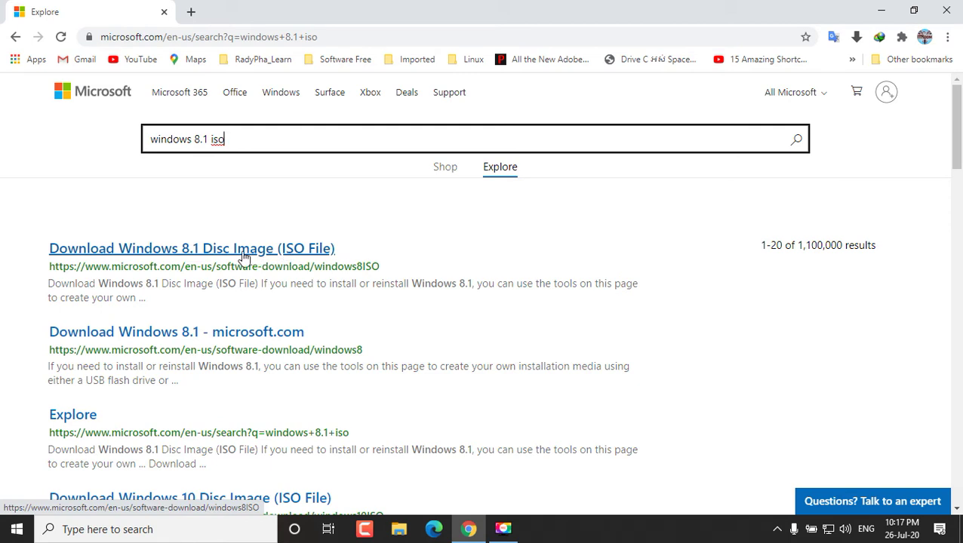
{"action": "left_click", "coordinate": [132, 252]}
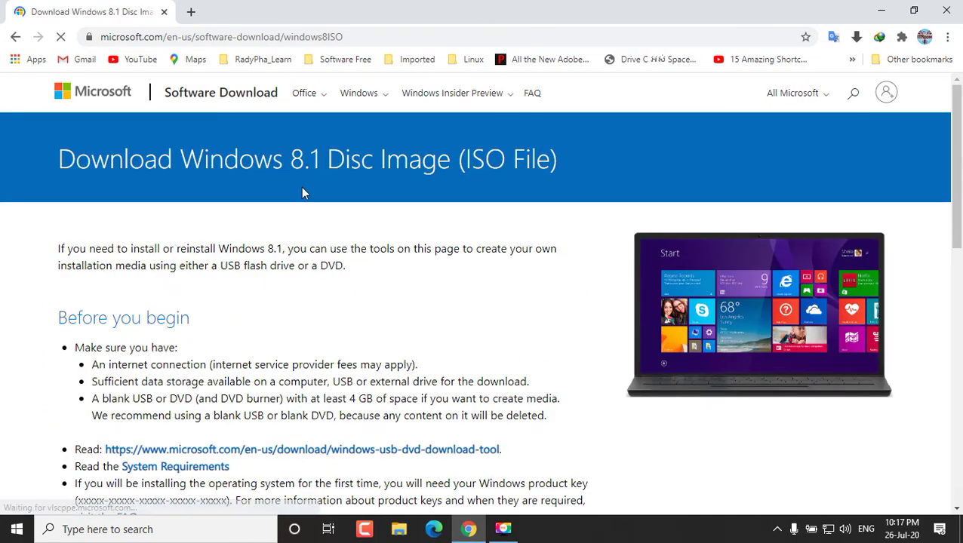
Examine the heading of the Windows 8.1 disc image page to check that it is the right download.
{"action": "scroll", "coordinate": [302, 194], "scroll_direction": "down", "scroll_amount": 1}
{"action": "scroll", "coordinate": [293, 185], "scroll_direction": "up", "scroll_amount": 1}
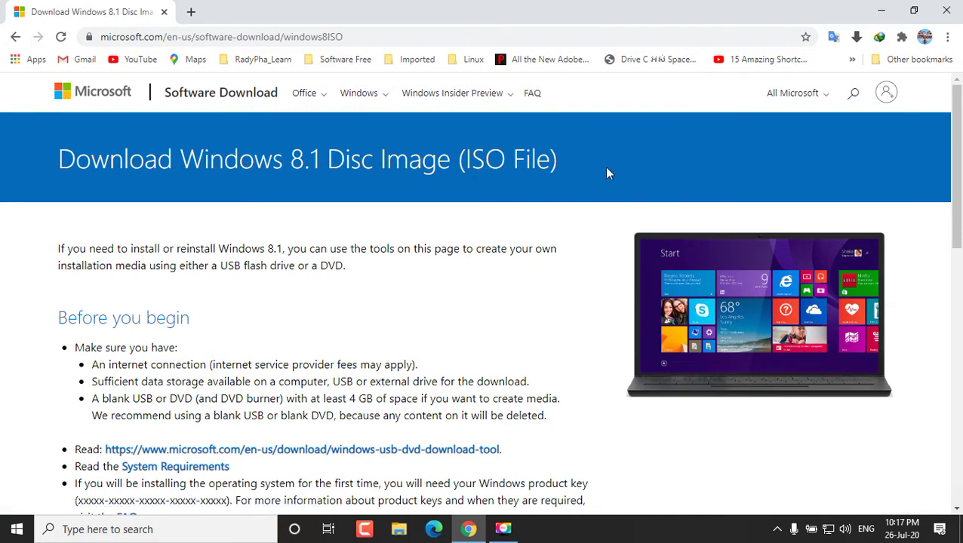
{"action": "left_click_drag", "start_coordinate": [608, 173], "coordinate": [45, 165]}
{"action": "left_click", "coordinate": [82, 164]}
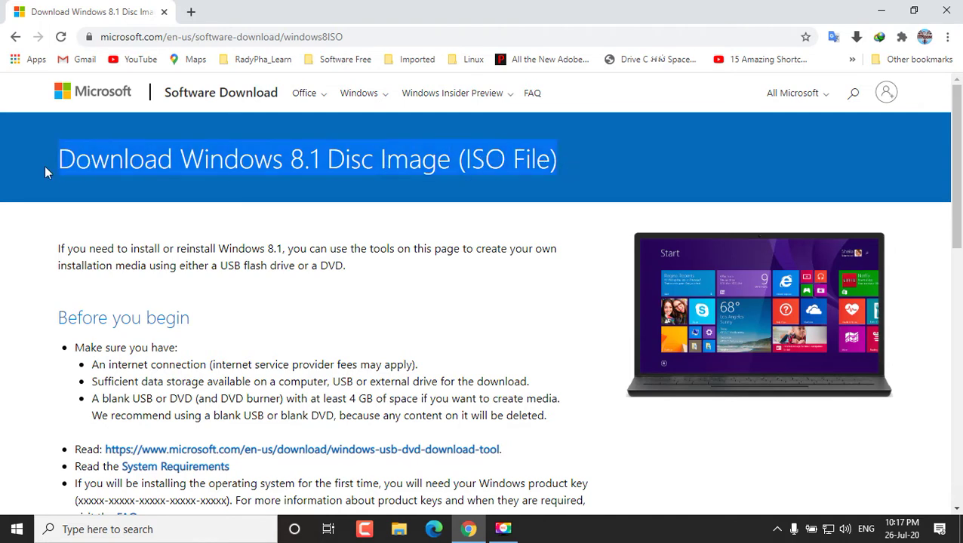
{"action": "left_click", "coordinate": [88, 161]}
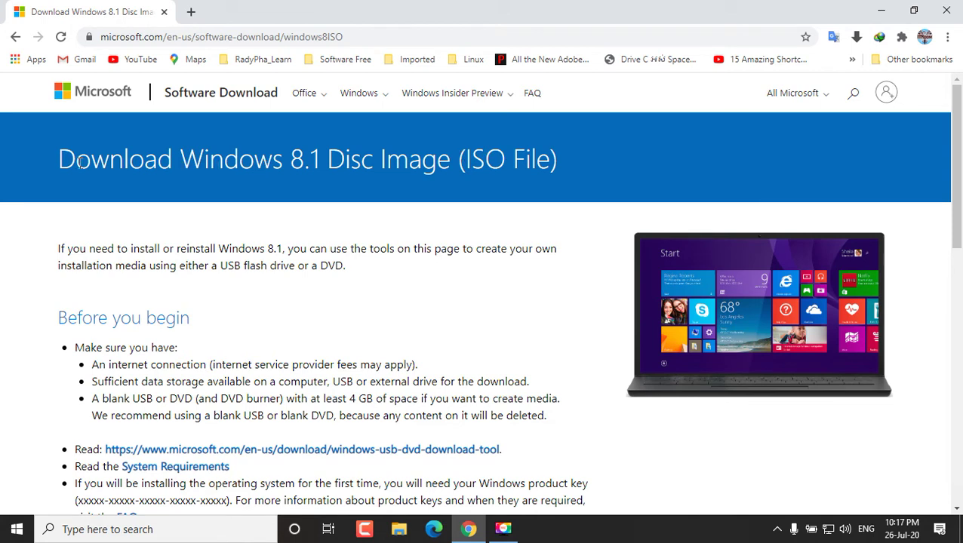
{"action": "left_click_drag", "start_coordinate": [58, 162], "coordinate": [559, 163]}
{"action": "left_click", "coordinate": [577, 166]}
{"action": "left_click_drag", "start_coordinate": [58, 162], "coordinate": [555, 163]}
{"action": "left_click", "coordinate": [594, 169]}
Select Windows 8.1 as the edition to download and confirm the choice.
{"action": "scroll", "coordinate": [158, 194], "scroll_direction": "down", "scroll_amount": 2}
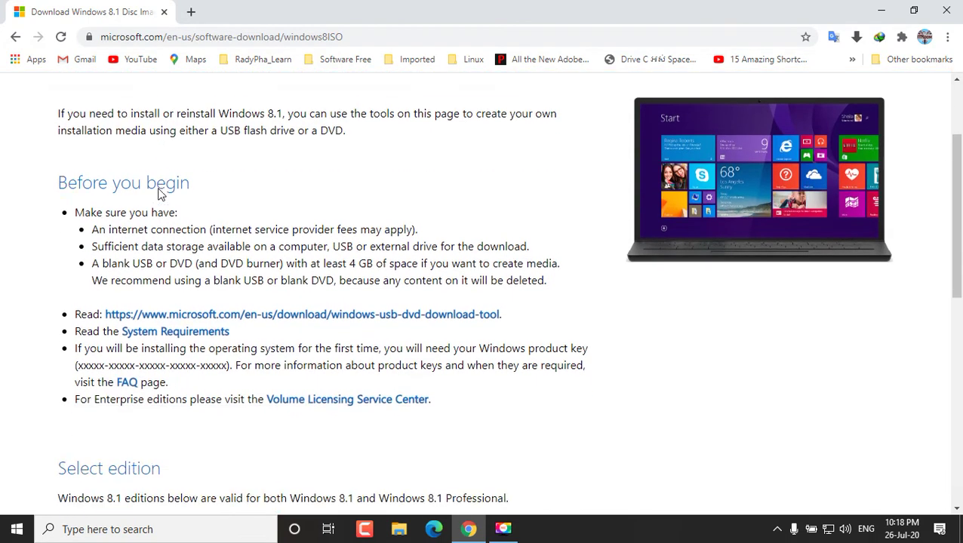
{"action": "scroll", "coordinate": [158, 164], "scroll_direction": "down", "scroll_amount": 4}
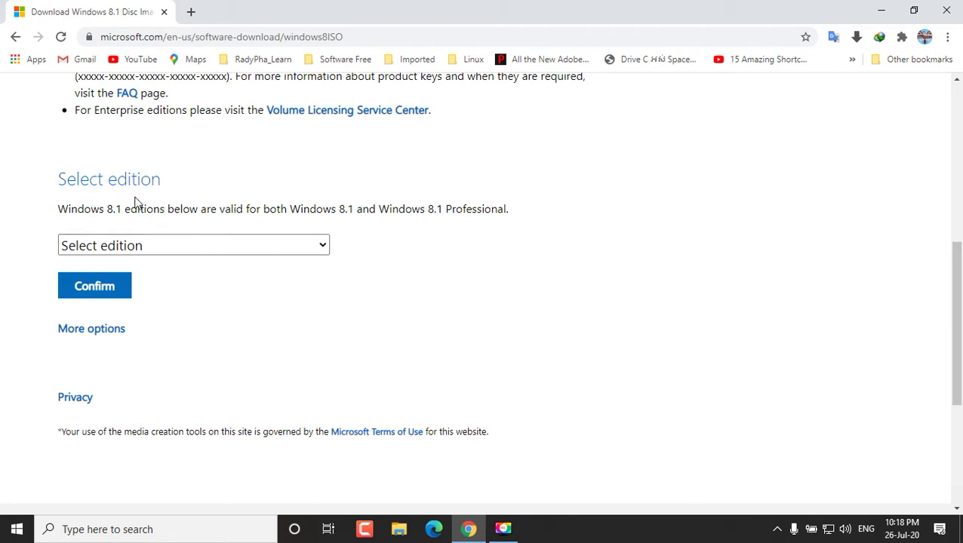
{"action": "left_click", "coordinate": [206, 249]}
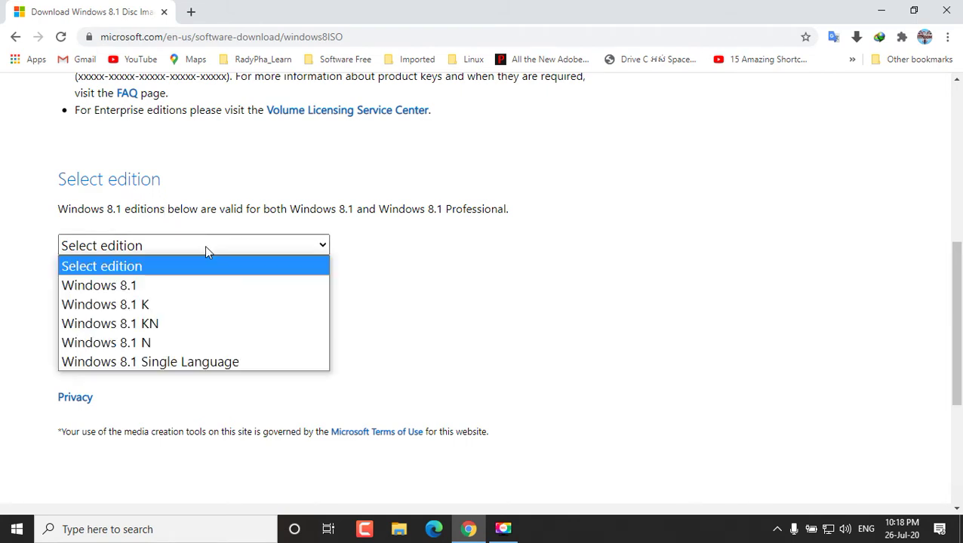
{"action": "left_click", "coordinate": [139, 286]}
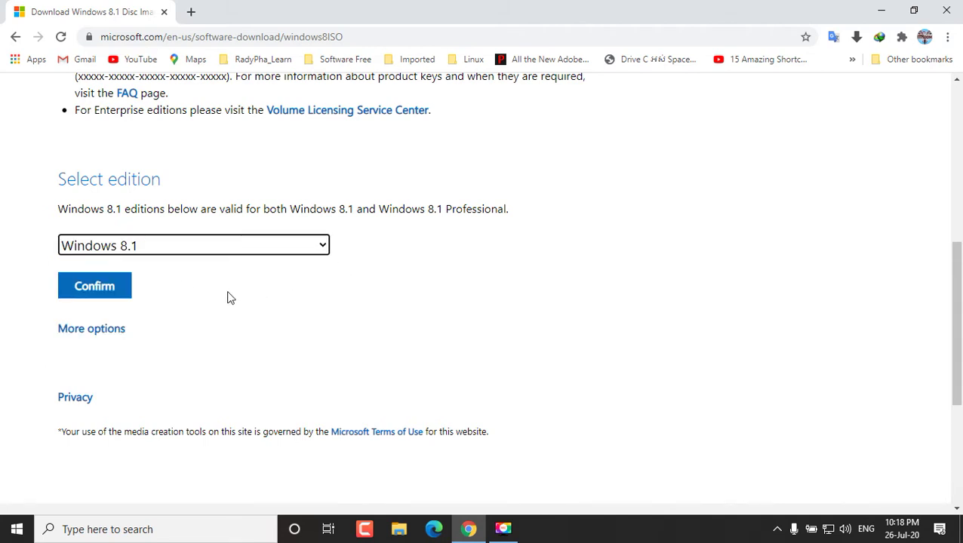
{"action": "left_click", "coordinate": [110, 290]}
Set the product language to English International and confirm it to get the download links.
{"action": "scroll", "coordinate": [355, 247], "scroll_direction": "down", "scroll_amount": 2}
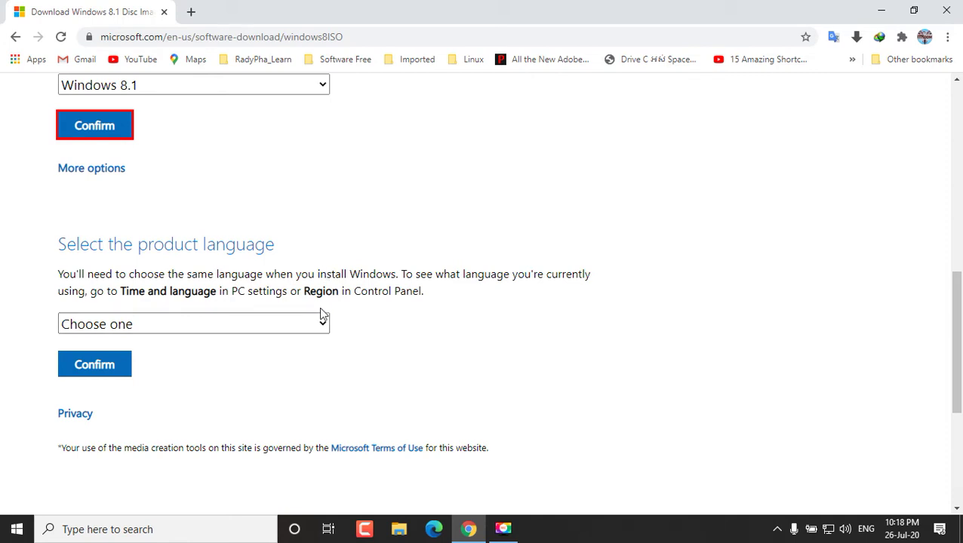
{"action": "left_click", "coordinate": [266, 325]}
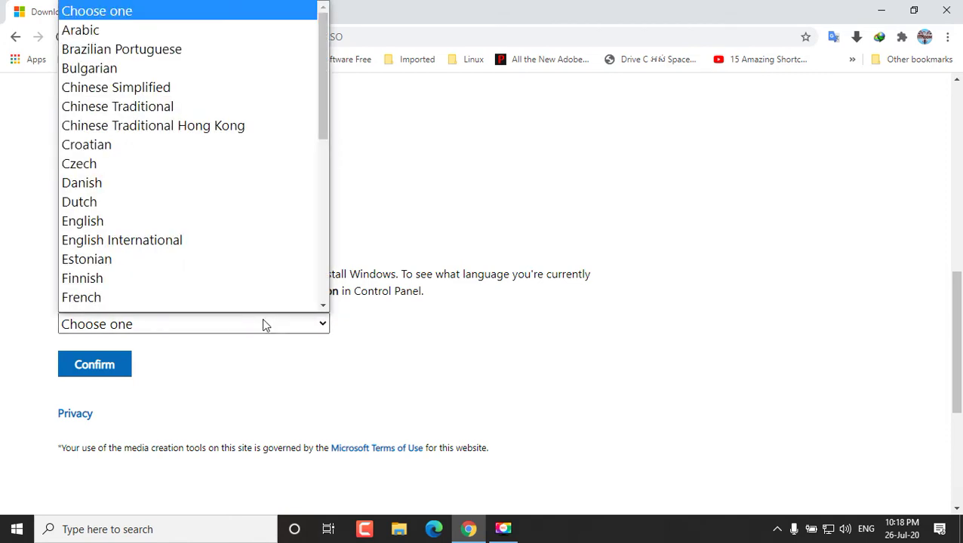
{"action": "left_click", "coordinate": [187, 236]}
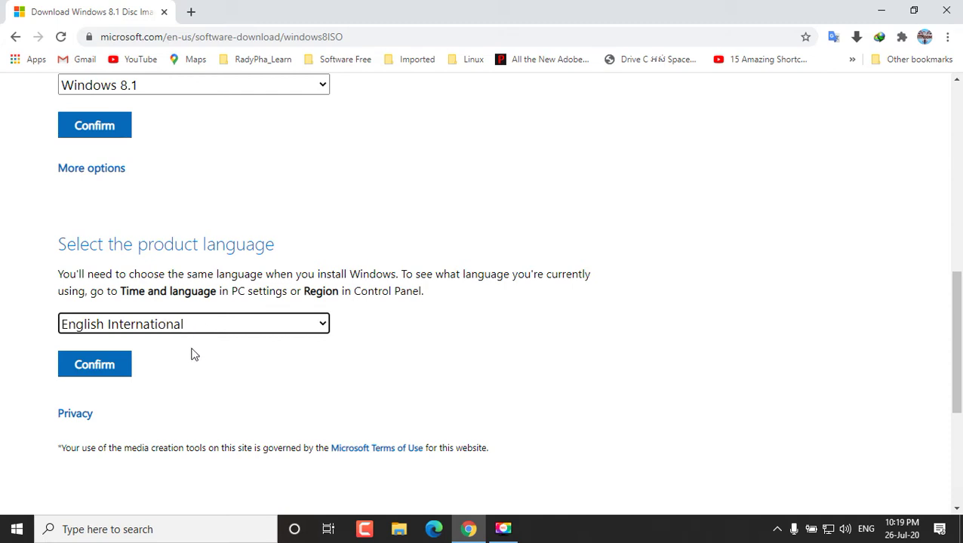
{"action": "left_click", "coordinate": [89, 369]}
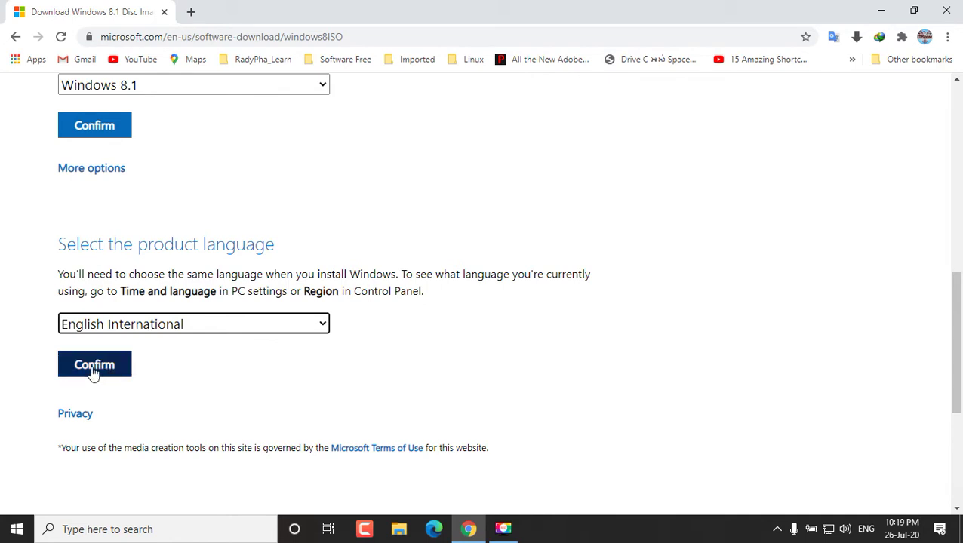
{"action": "left_click", "coordinate": [93, 370]}
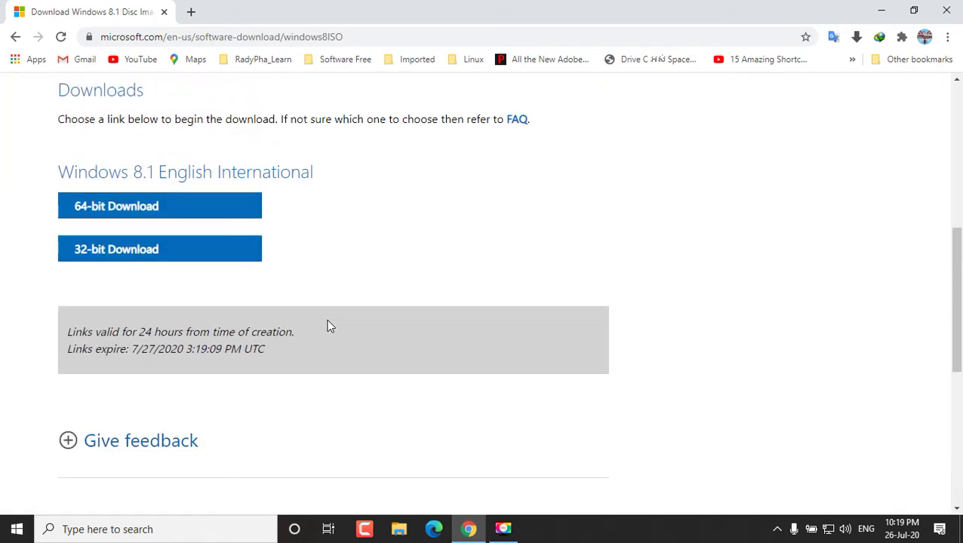
{"action": "scroll", "coordinate": [256, 178], "scroll_direction": "up", "scroll_amount": 2}
{"action": "scroll", "coordinate": [134, 253], "scroll_direction": "down", "scroll_amount": 1}
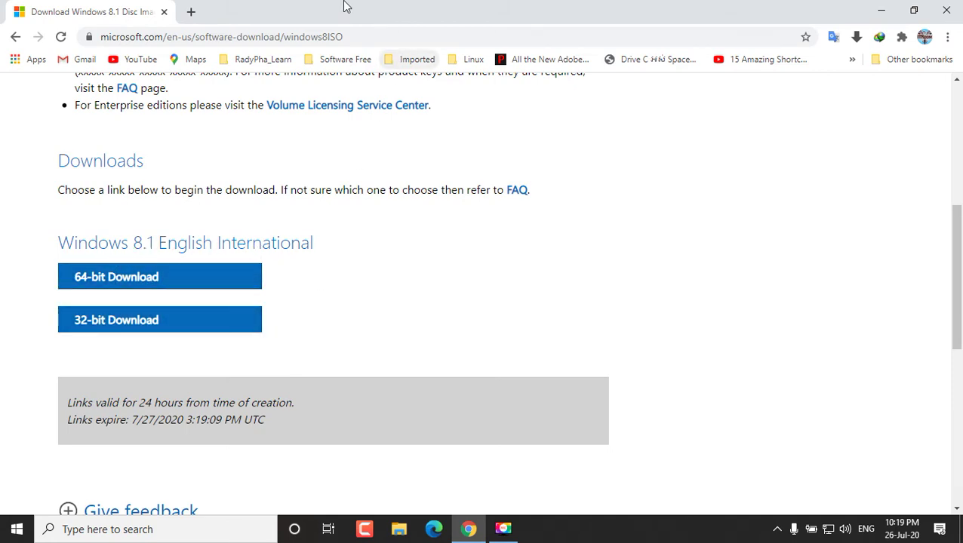
{"action": "left_click_drag", "start_coordinate": [344, 5], "coordinate": [751, 15]}
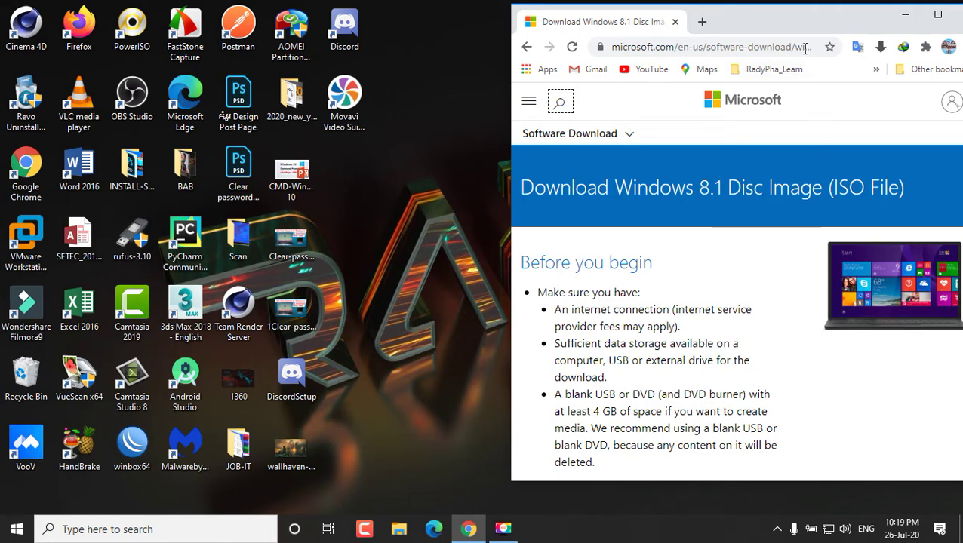
{"action": "double_click", "coordinate": [809, 23]}
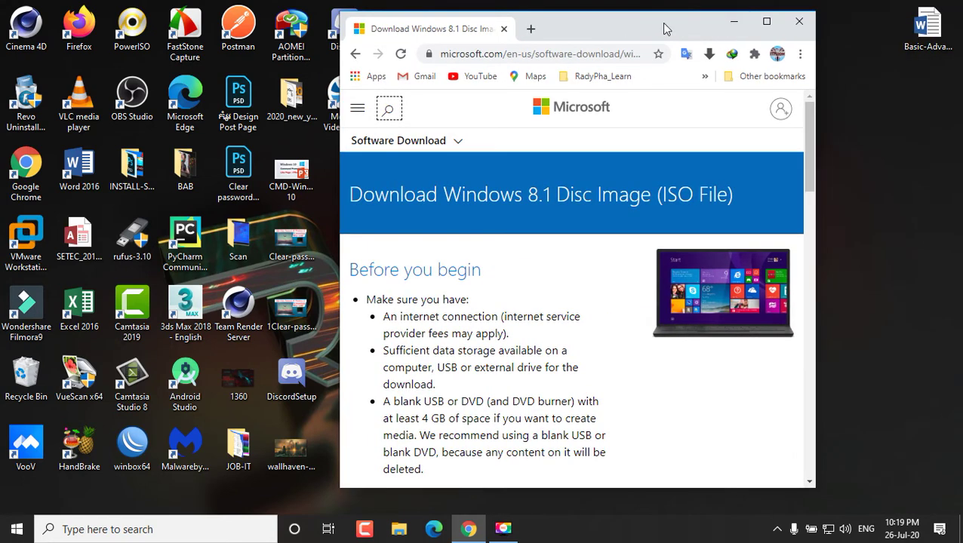
{"action": "left_click", "coordinate": [766, 23]}
{"action": "left_click_drag", "start_coordinate": [340, 7], "coordinate": [652, 53]}
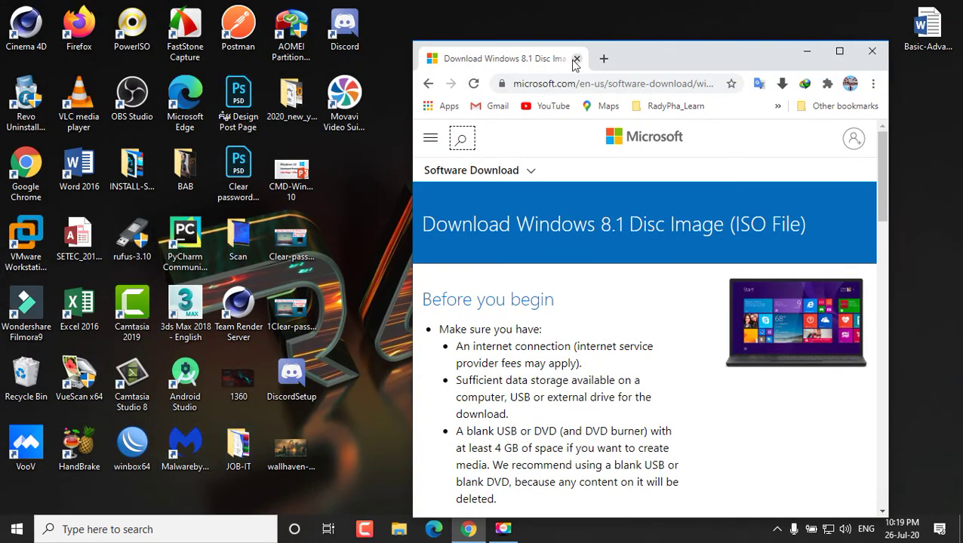
{"action": "left_click", "coordinate": [838, 51]}
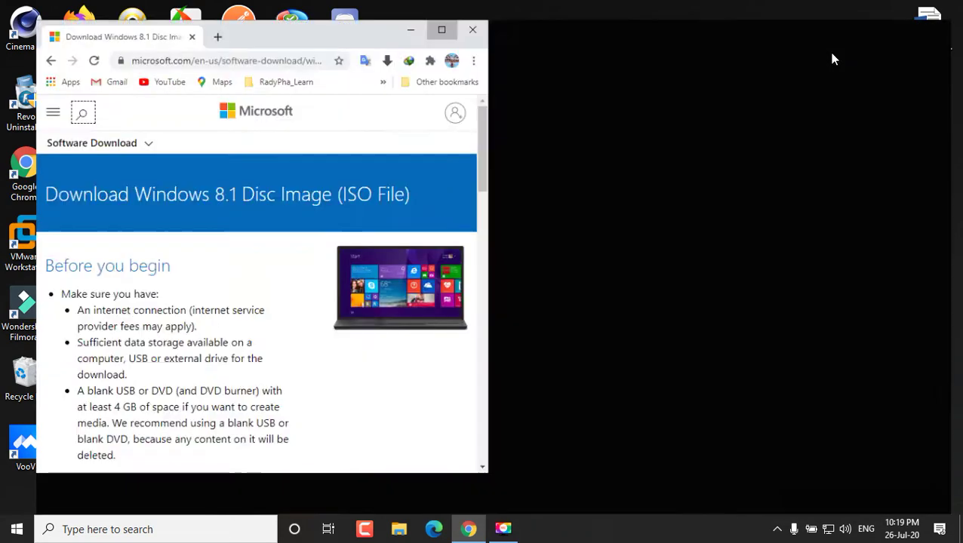
{"action": "scroll", "coordinate": [236, 344], "scroll_direction": "down", "scroll_amount": 3}
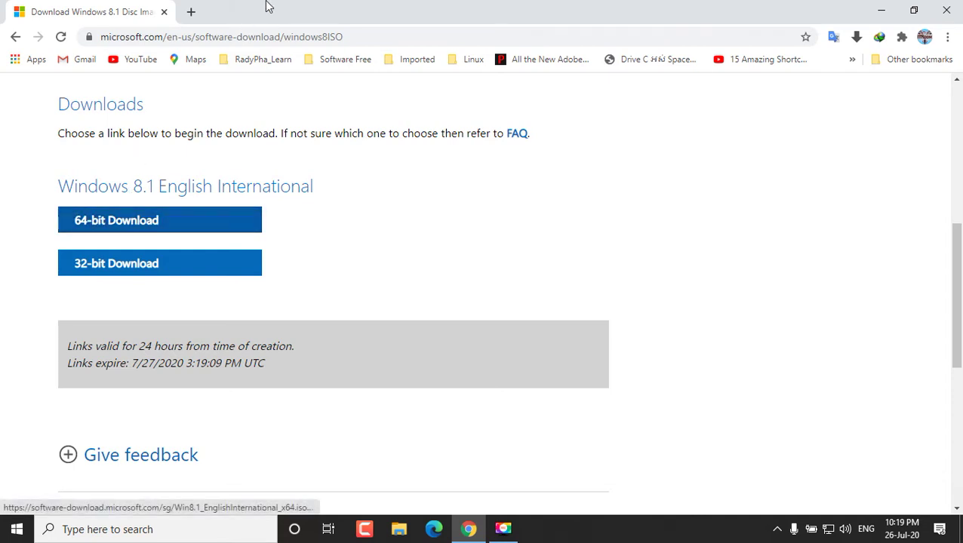
Switch to File Explorer and open the properties of This PC to check the computer's system type.
{"action": "left_click_drag", "start_coordinate": [266, 7], "coordinate": [765, 32]}
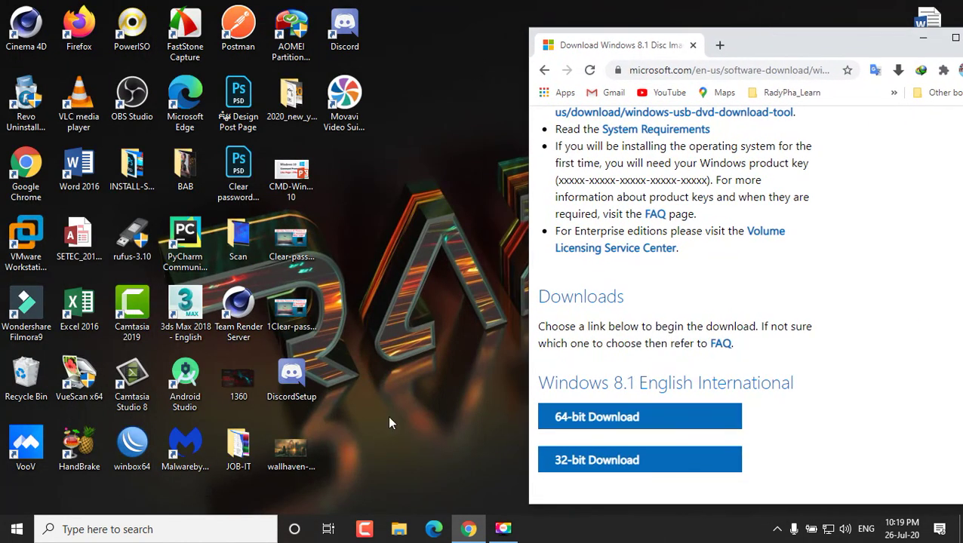
{"action": "left_click", "coordinate": [402, 532]}
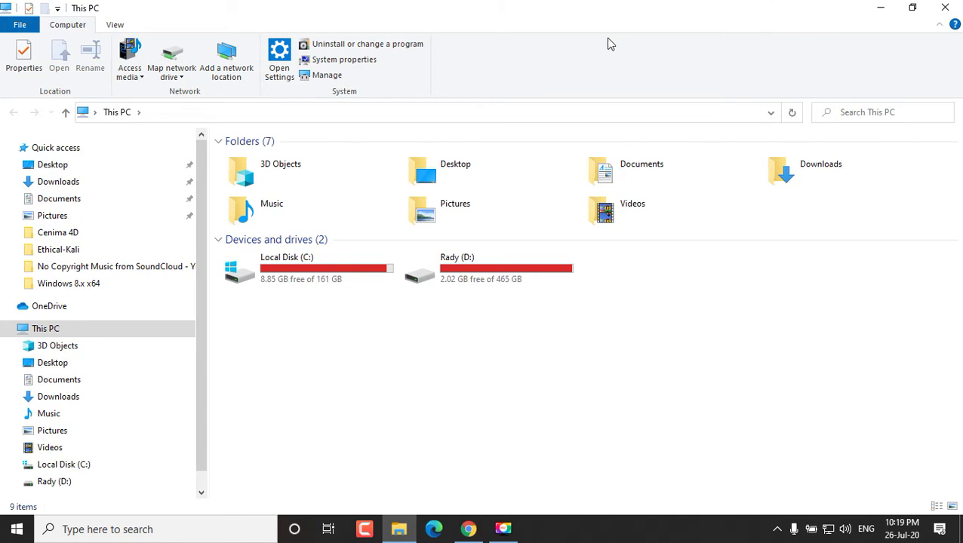
{"action": "right_click", "coordinate": [67, 328]}
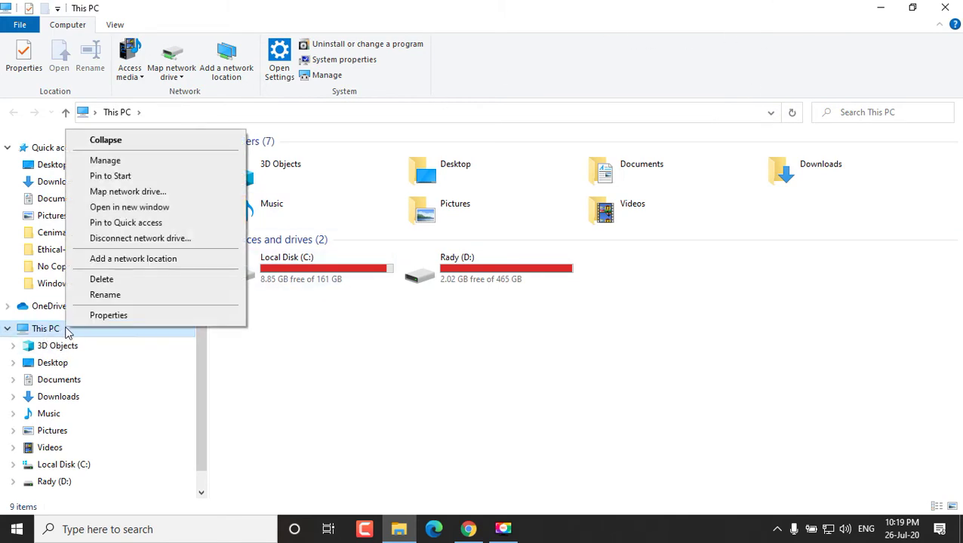
{"action": "left_click", "coordinate": [107, 316]}
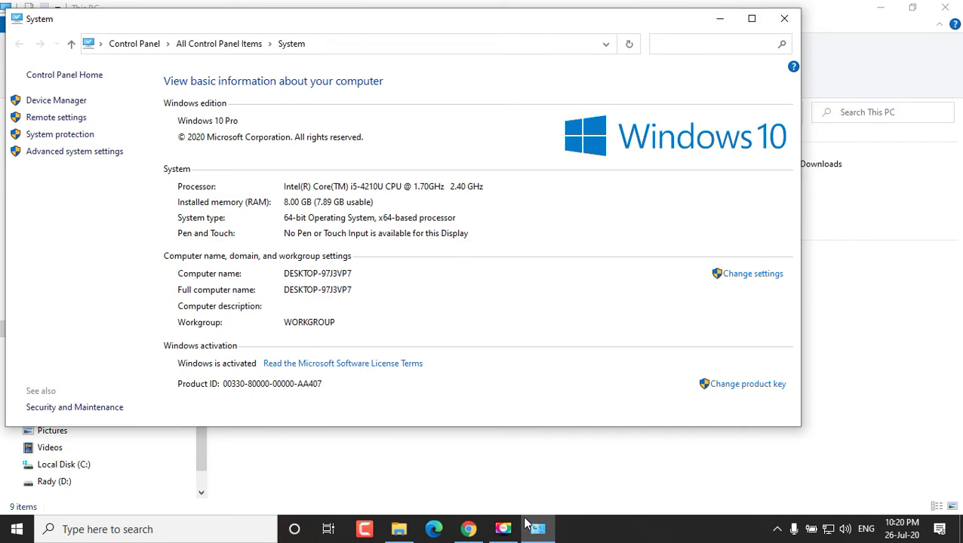
Close the System and File Explorer windows, and request the 64-bit download of Windows 8.1 English International in the browser.
{"action": "left_click", "coordinate": [787, 23]}
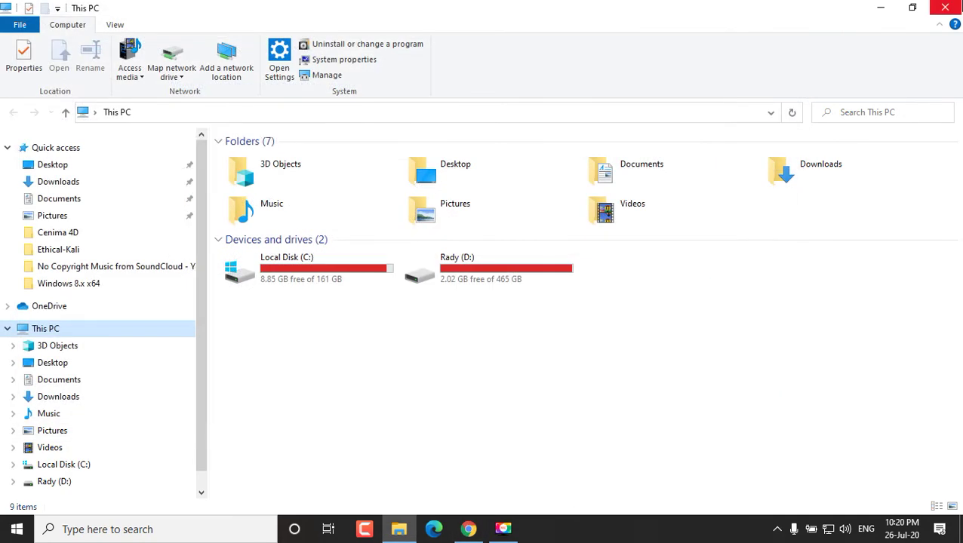
{"action": "left_click", "coordinate": [945, 6]}
{"action": "left_click_drag", "start_coordinate": [838, 38], "coordinate": [614, 38]}
{"action": "left_click", "coordinate": [734, 38]}
{"action": "scroll", "coordinate": [386, 132], "scroll_direction": "down", "scroll_amount": 2}
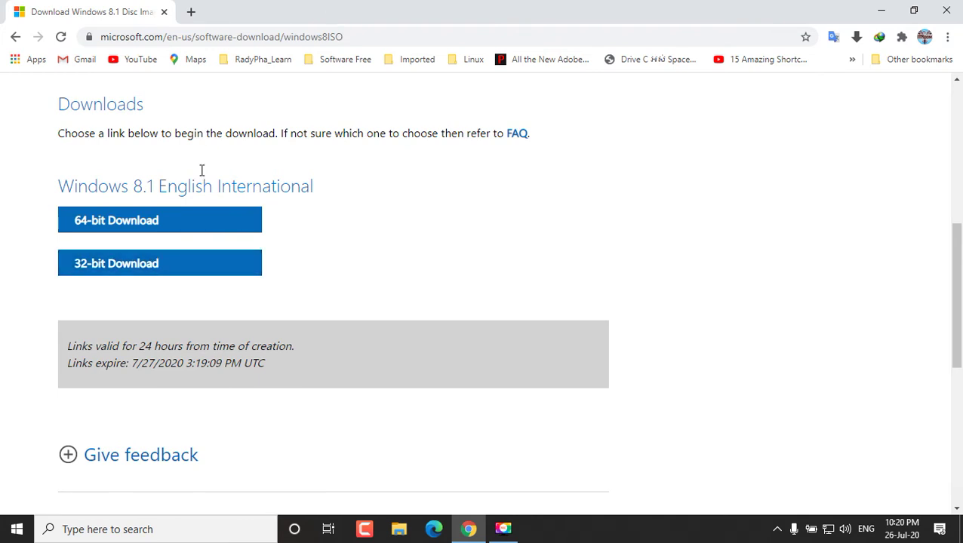
{"action": "left_click", "coordinate": [160, 221]}
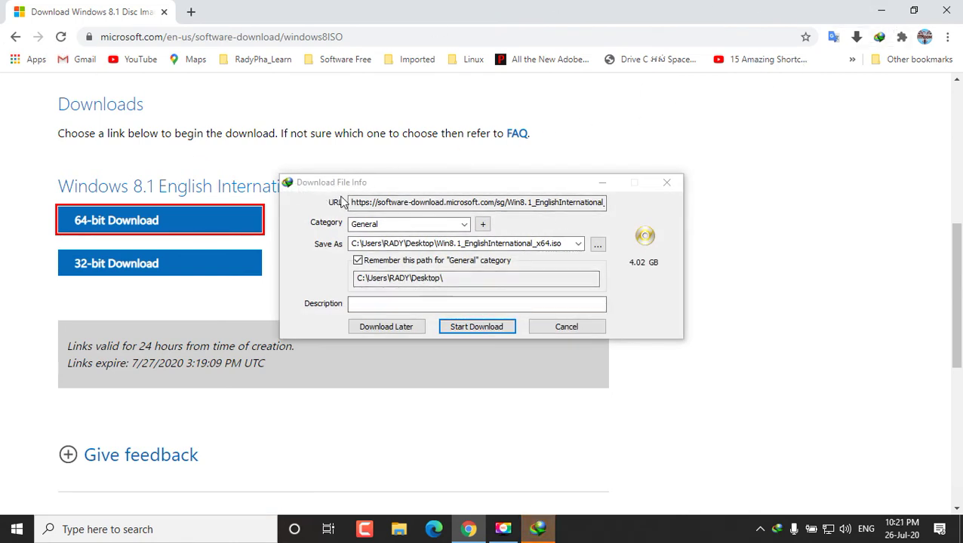
Choose the Desktop as the save location for Win8.1_EnglishInternational_x64.iso and start the download.
{"action": "left_click_drag", "start_coordinate": [410, 186], "coordinate": [643, 111]}
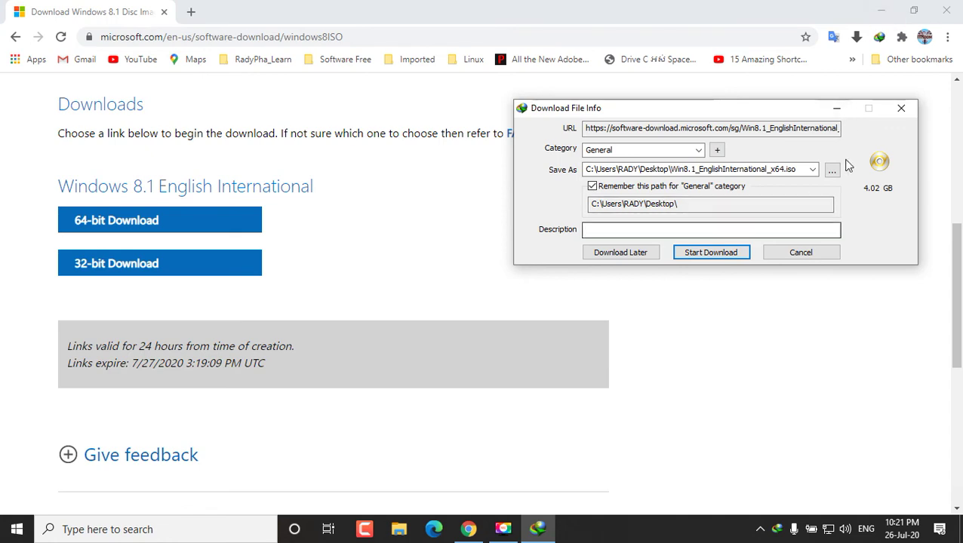
{"action": "left_click", "coordinate": [880, 9]}
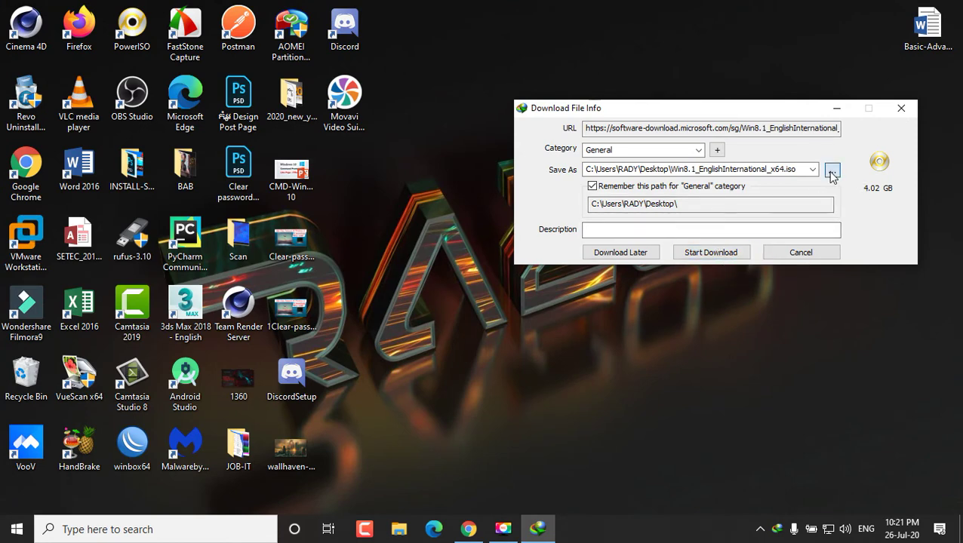
{"action": "left_click", "coordinate": [833, 172]}
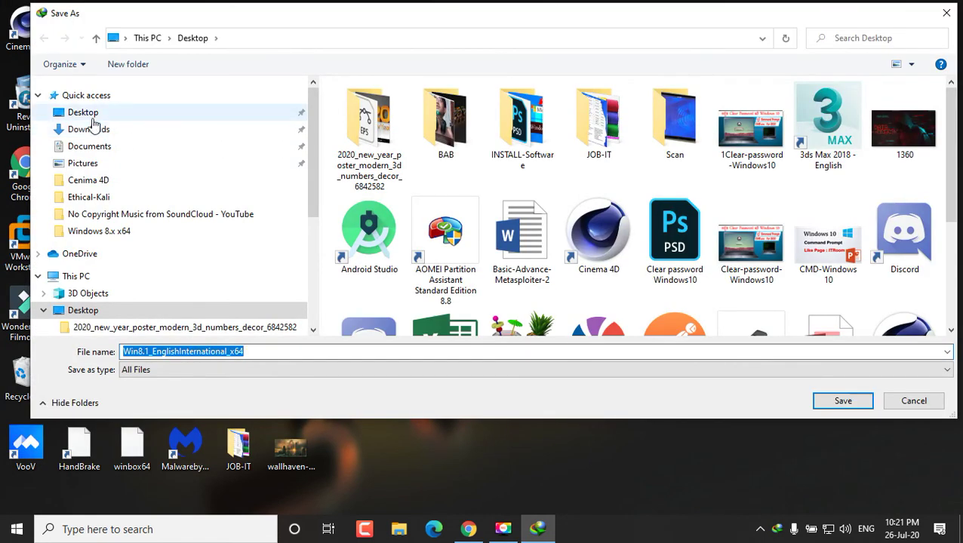
{"action": "left_click", "coordinate": [92, 120]}
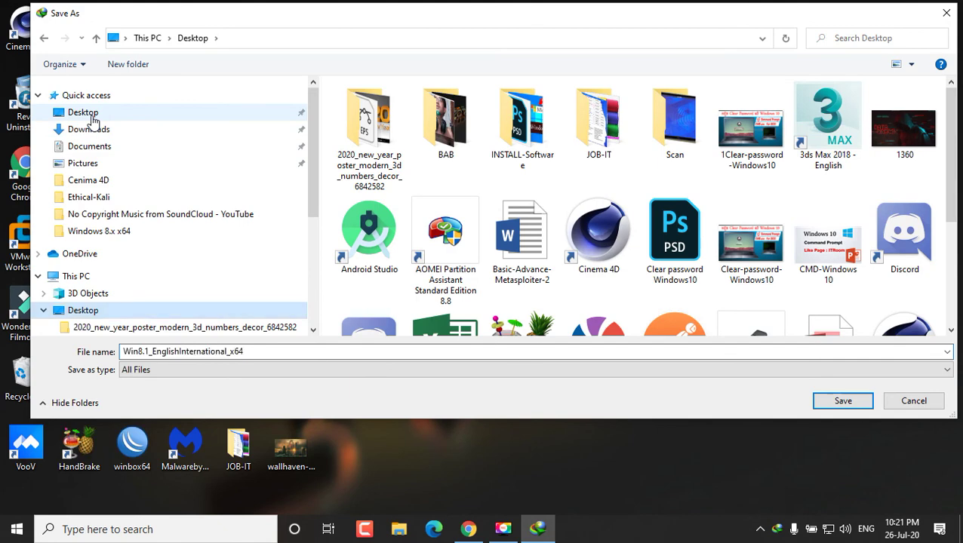
{"action": "left_click", "coordinate": [825, 404]}
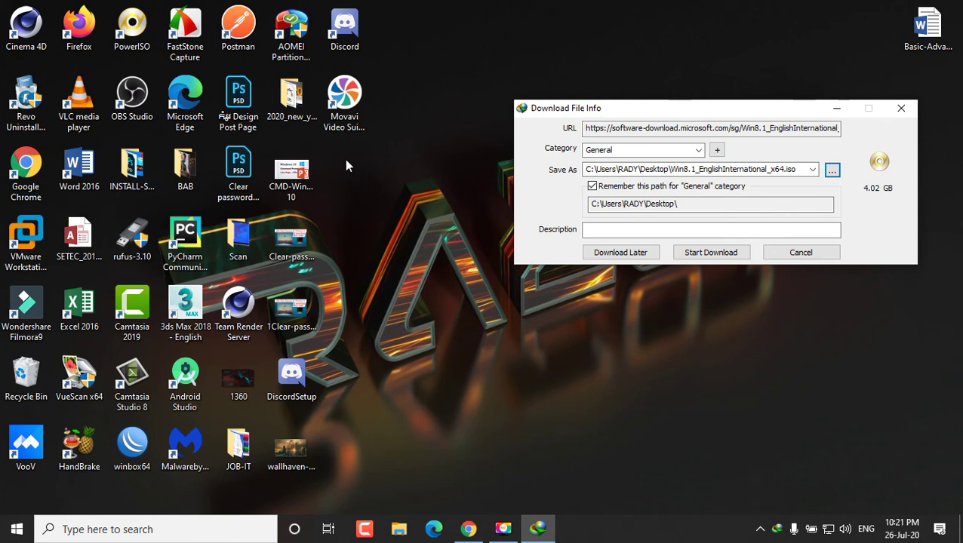
{"action": "left_click", "coordinate": [710, 251]}
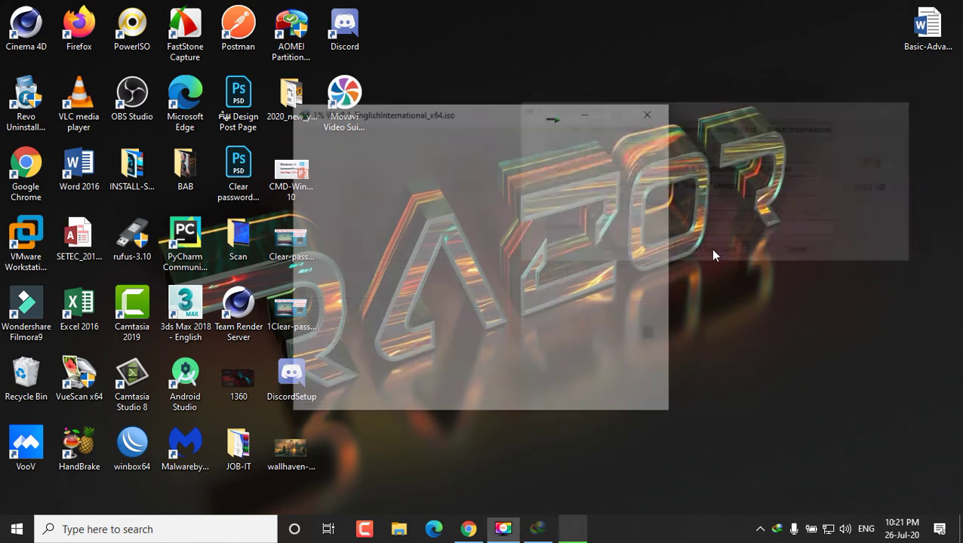
{"action": "left_click_drag", "start_coordinate": [484, 119], "coordinate": [667, 75]}
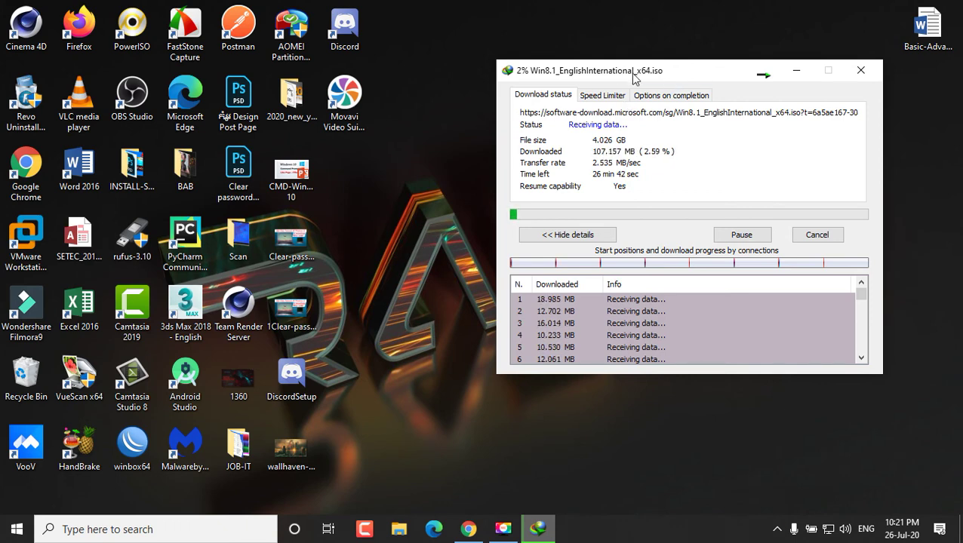
{"action": "left_click_drag", "start_coordinate": [637, 75], "coordinate": [559, 89]}
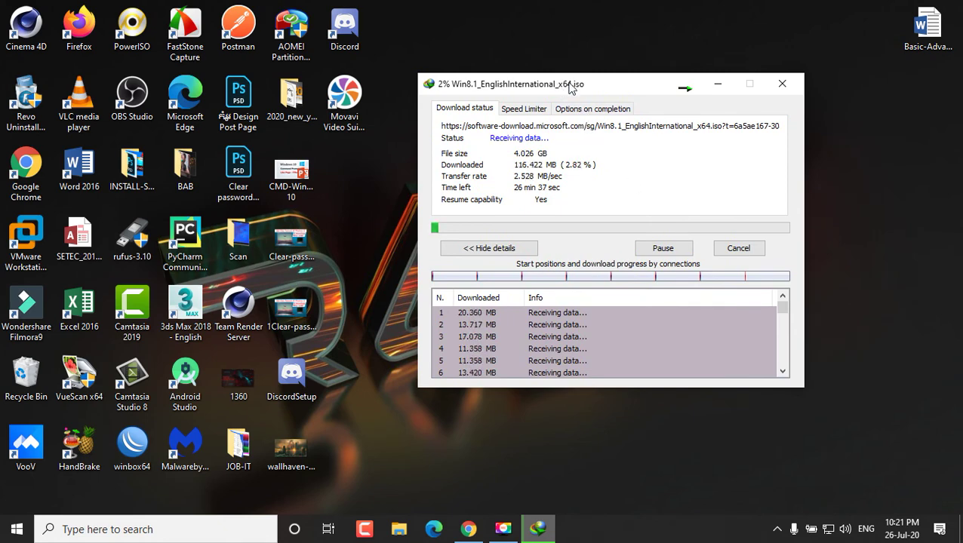
{"action": "left_click_drag", "start_coordinate": [562, 92], "coordinate": [554, 128]}
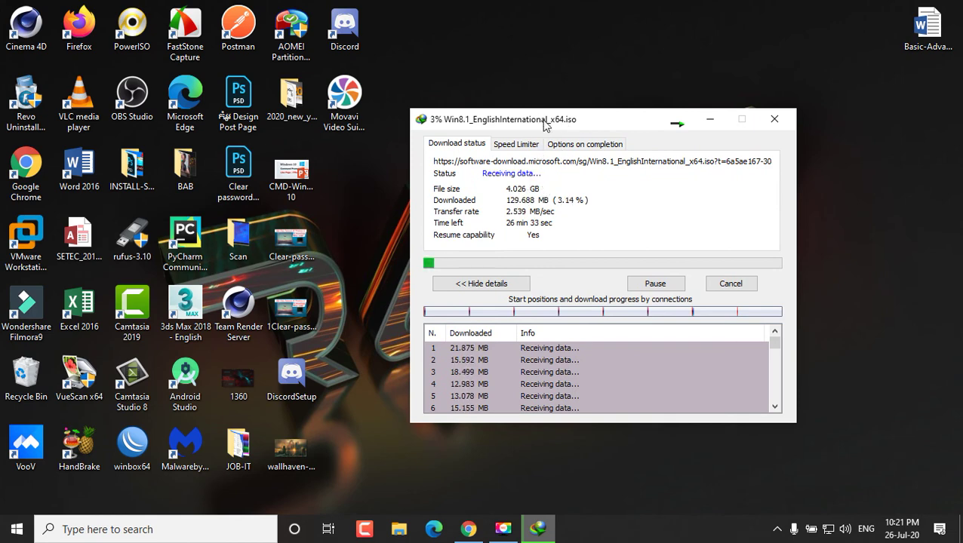
{"action": "left_click_drag", "start_coordinate": [542, 122], "coordinate": [550, 103]}
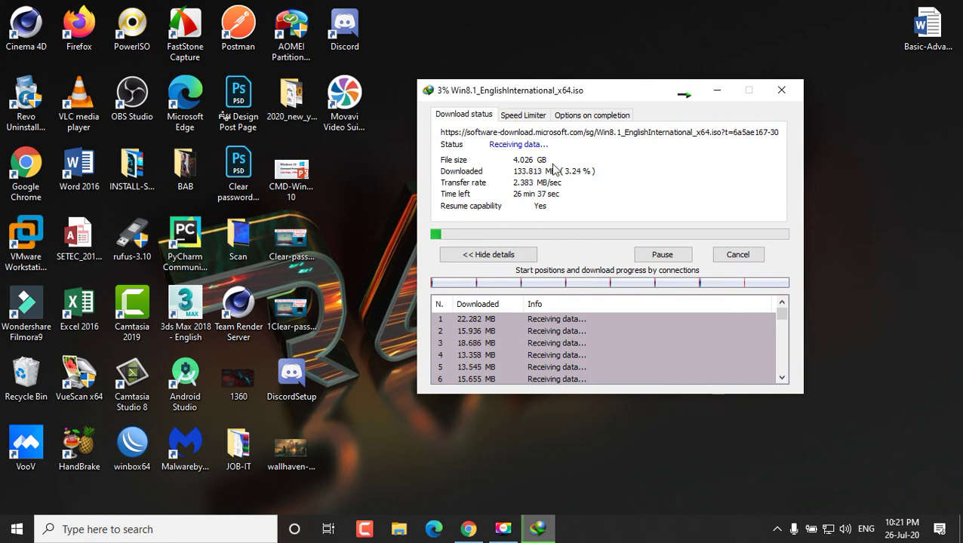
{"action": "left_click_drag", "start_coordinate": [549, 98], "coordinate": [644, 71]}
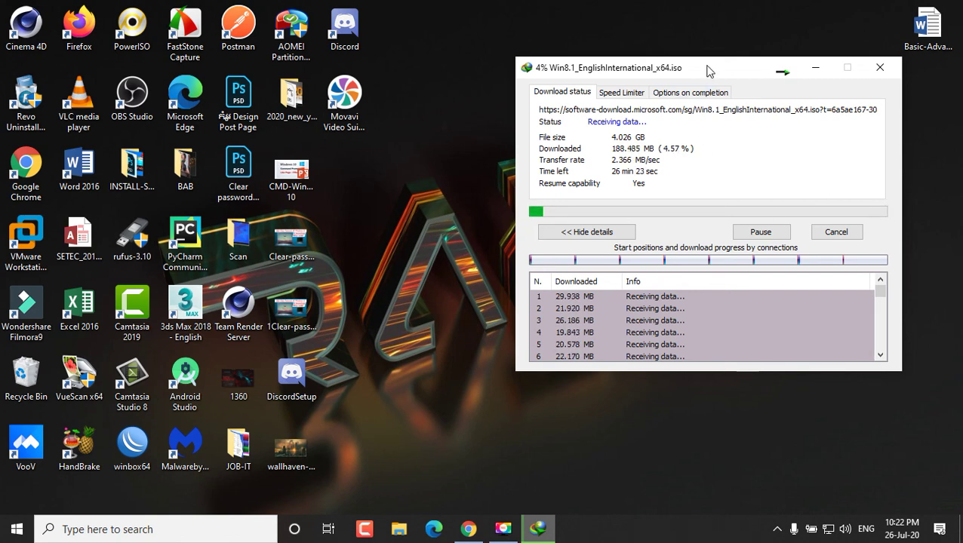
{"action": "left_click_drag", "start_coordinate": [702, 57], "coordinate": [721, 86]}
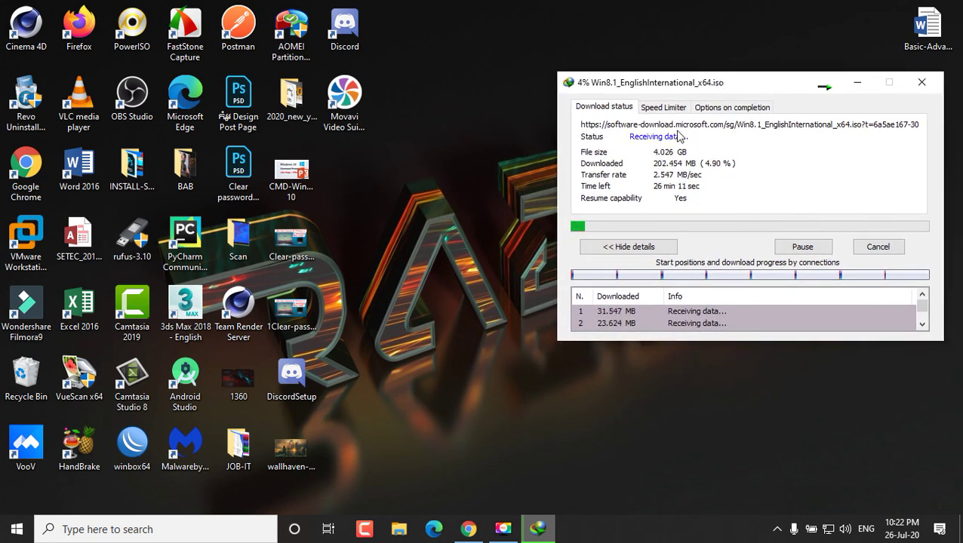